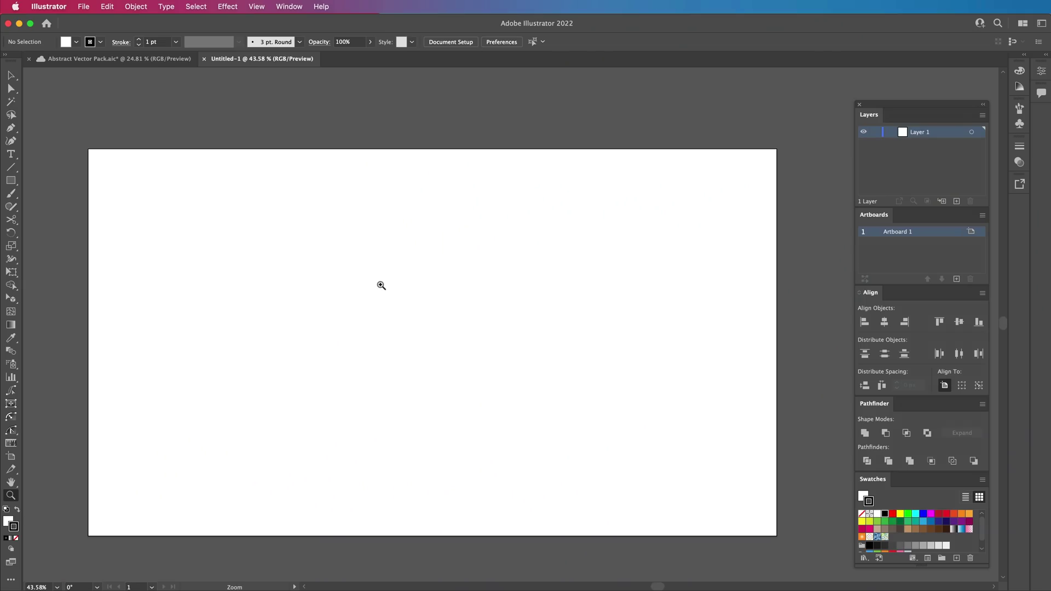
Draw an unfilled 269.26 px circle with a 1 pt black stroke and bring up Effect > Distort & Transform.
scroll(270, 329, up, 3)
scroll(230, 329, down, 4)
key(l)
drag(228, 307, 321, 400)
key(v)
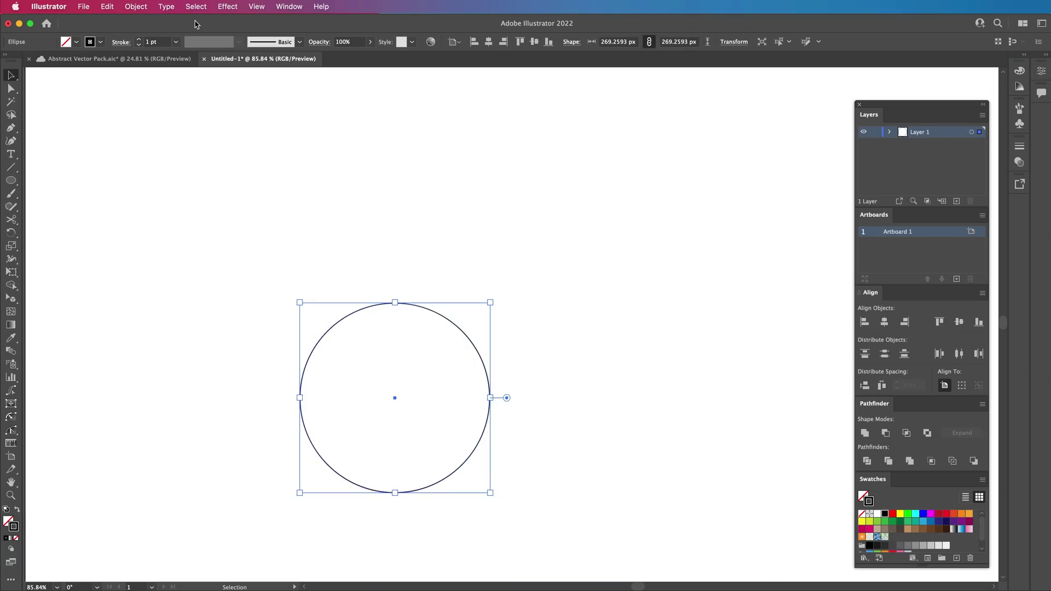
click(227, 7)
mouse_move(258, 118)
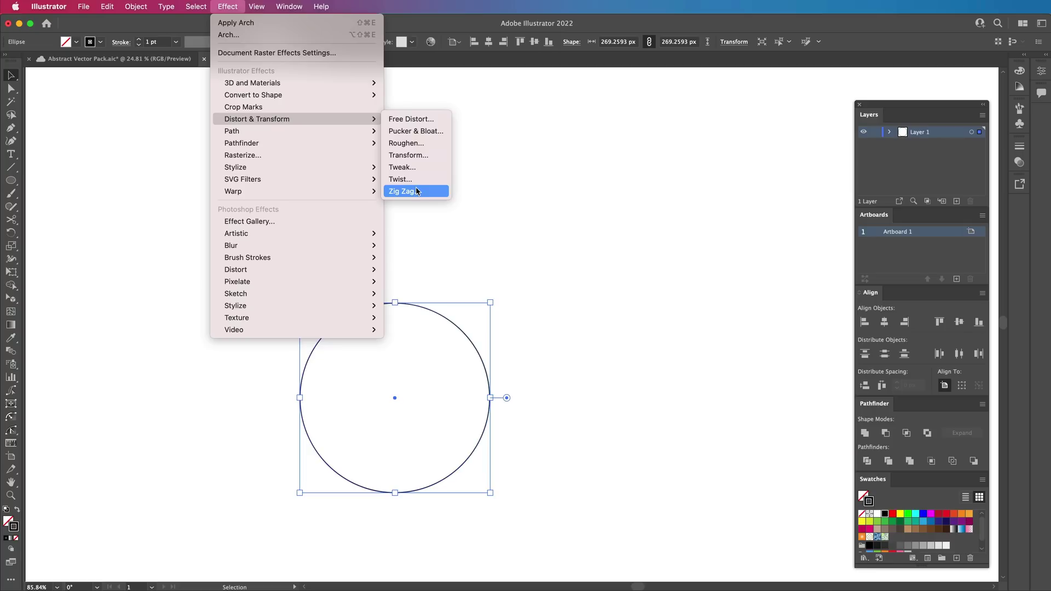
Apply a smooth, relative Zig Zag of 2% size and 4 ridges per segment to the circle.
click(415, 192)
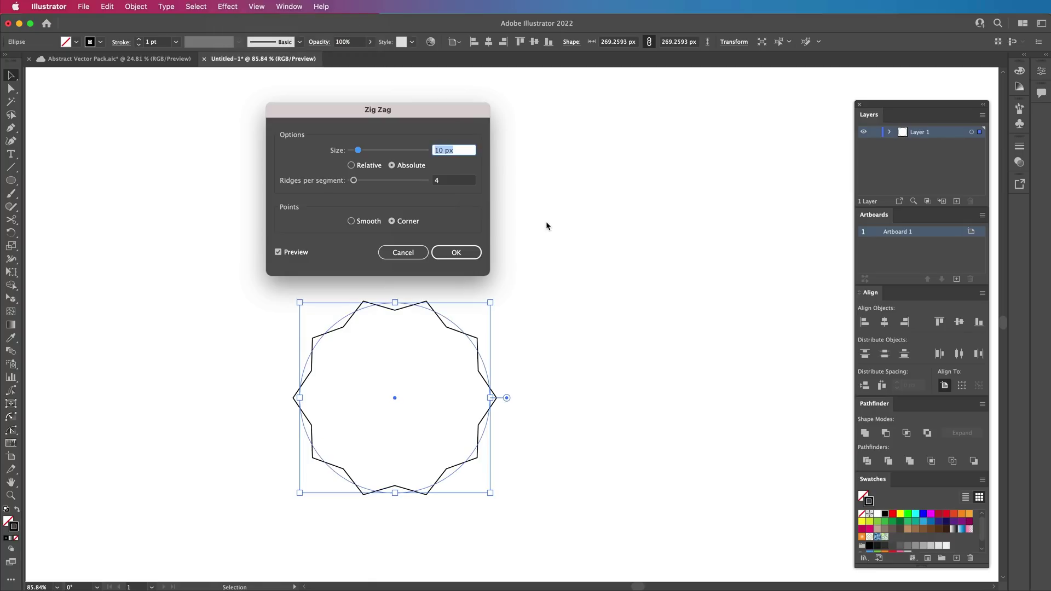
click(359, 167)
click(351, 221)
click(352, 150)
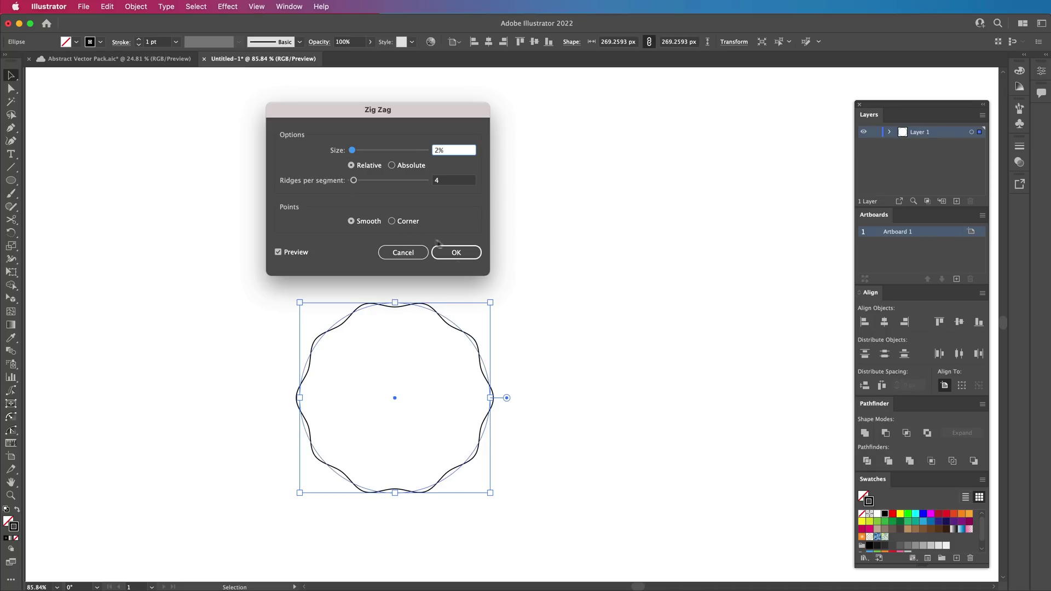
click(456, 252)
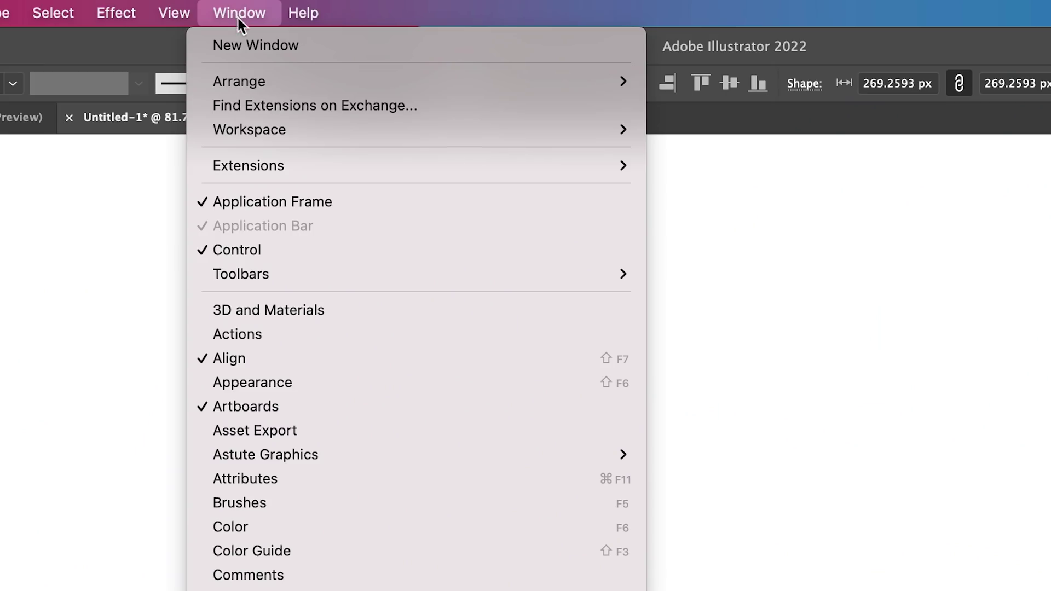
Review the Zig Zag settings from the Appearance panel and close them unchanged.
click(343, 383)
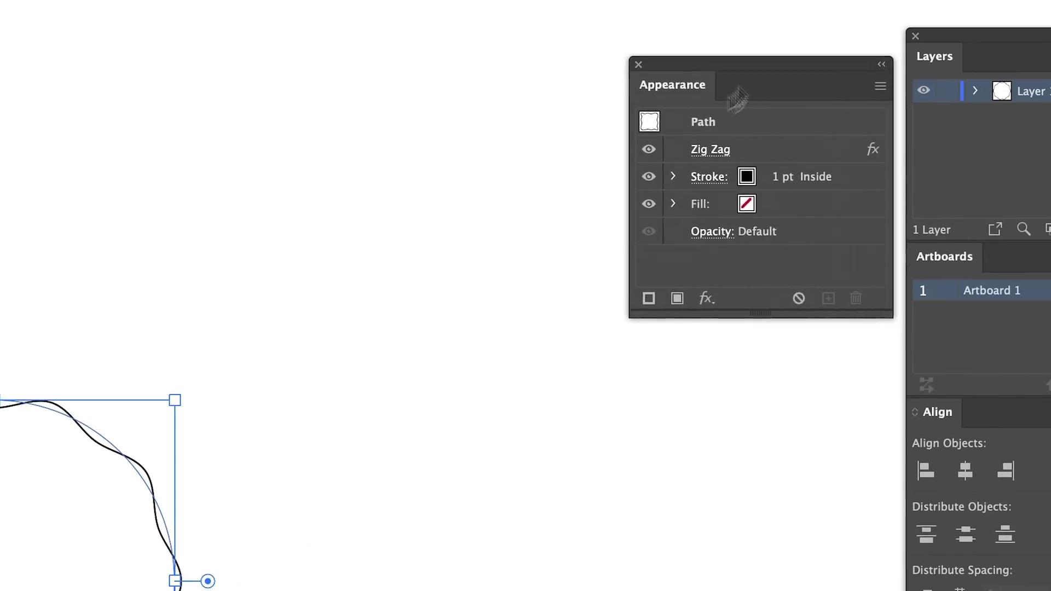
click(710, 149)
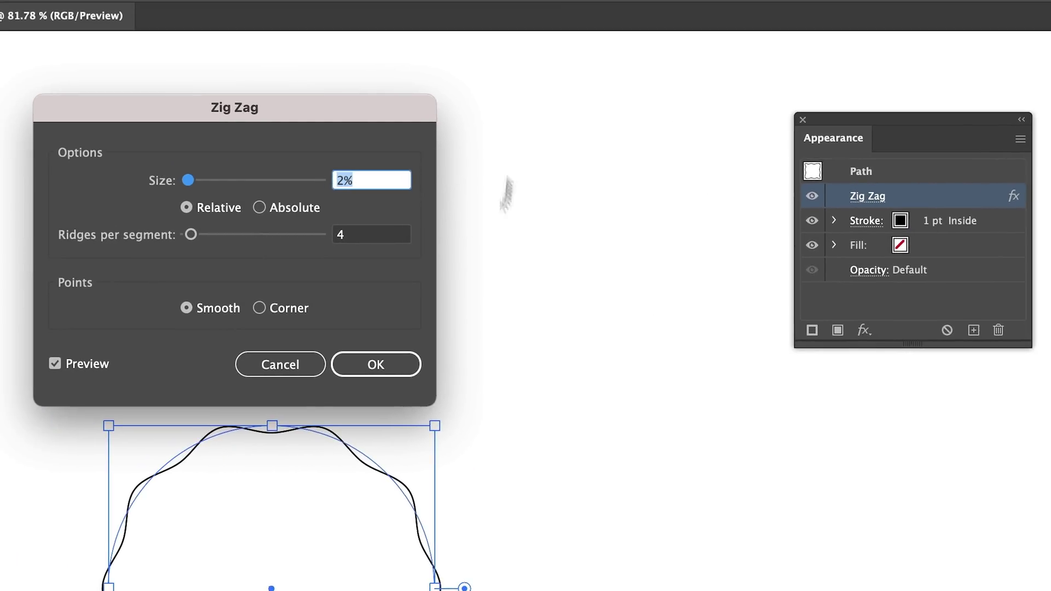
click(304, 364)
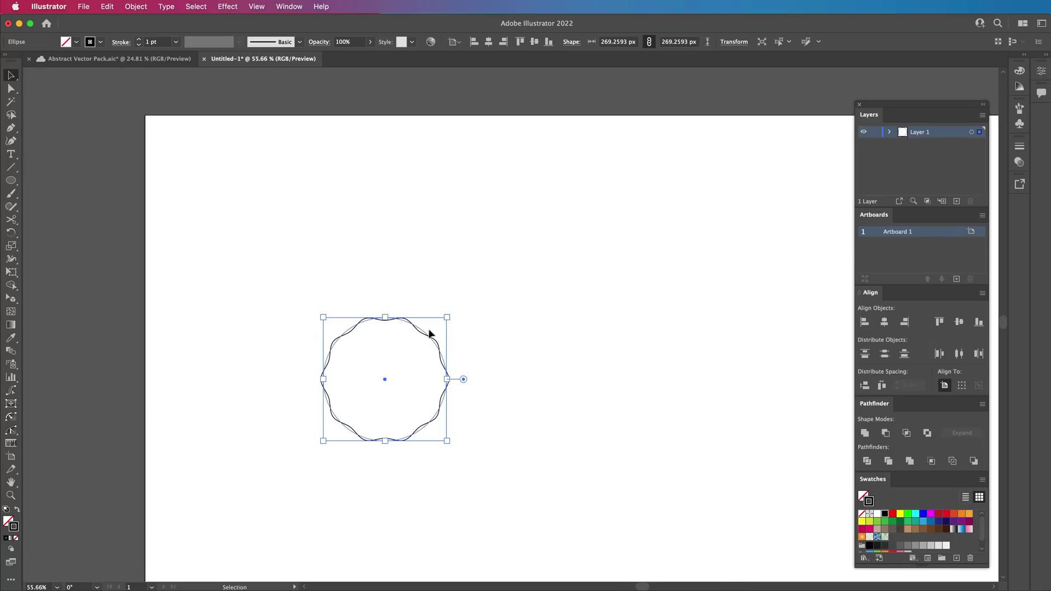
Duplicate the wavy circle to the right and give the copy a Wave warp, Bend 36%, Horizontal 17%.
drag(423, 335, 598, 294)
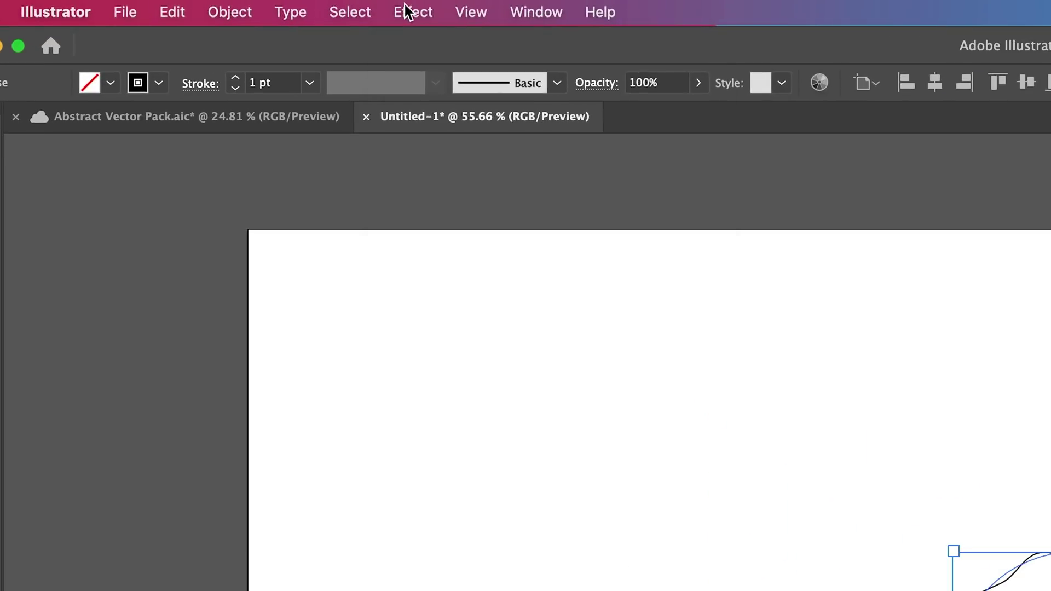
click(226, 7)
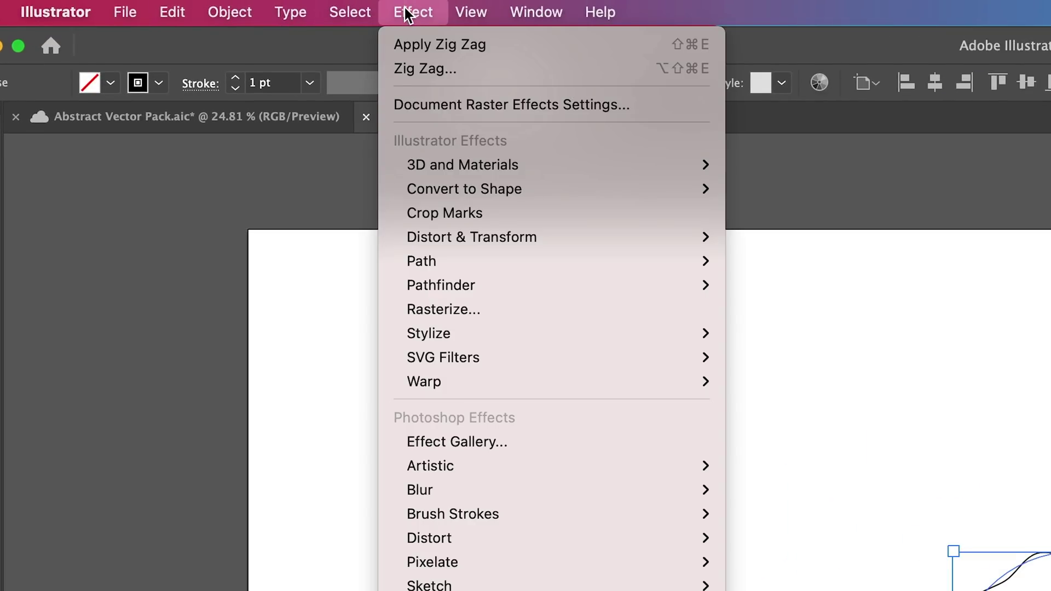
mouse_move(520, 380)
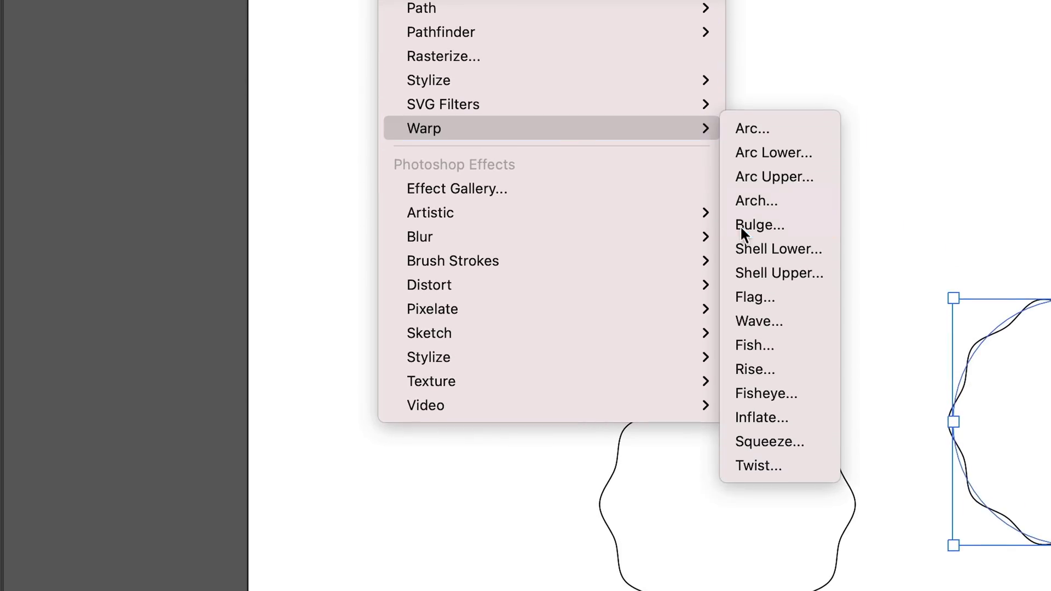
click(740, 229)
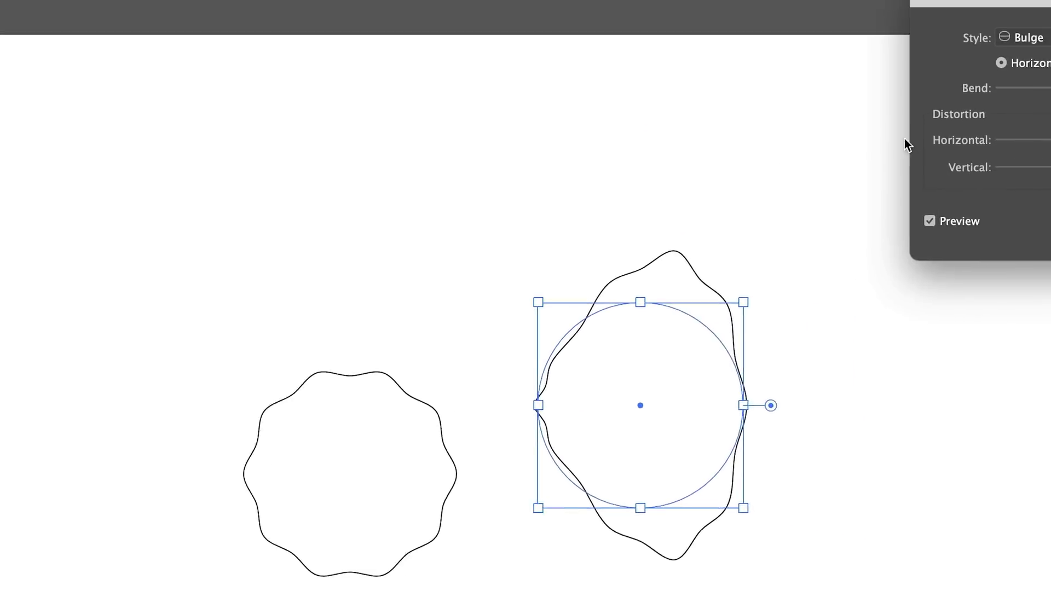
click(795, 68)
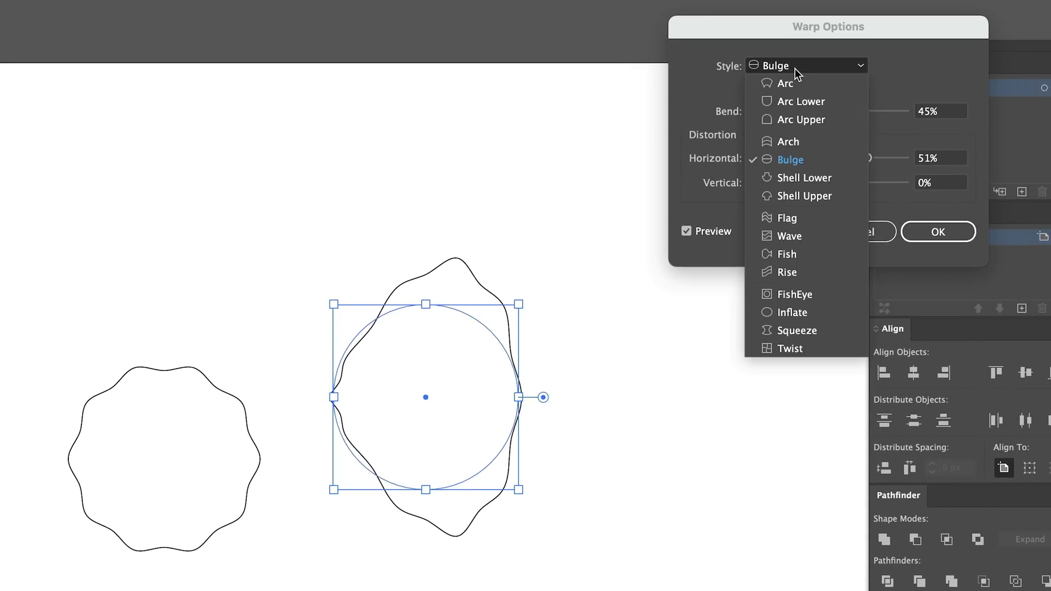
key(Up)
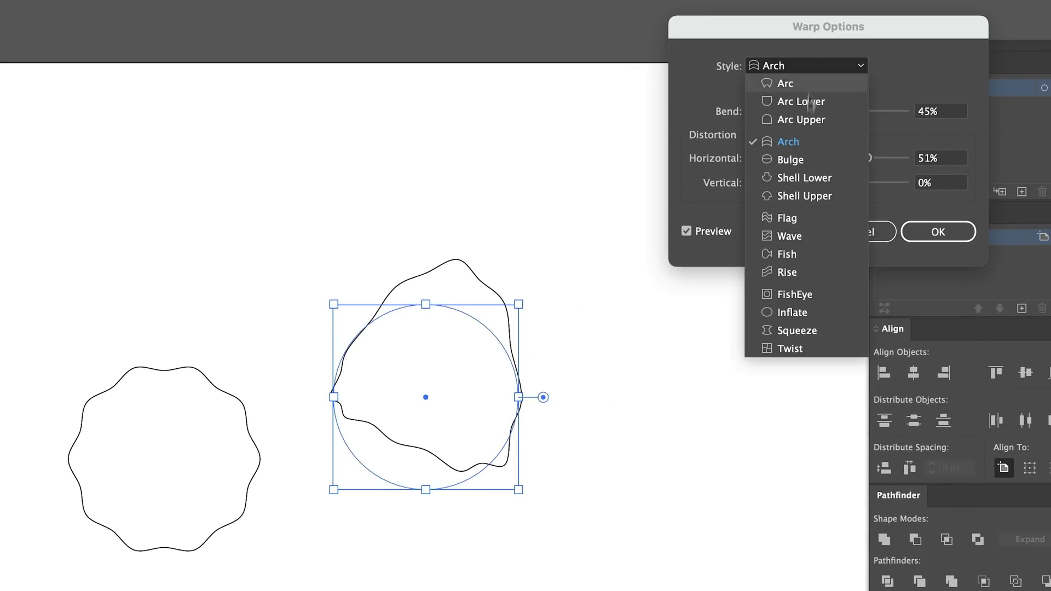
click(801, 233)
drag(852, 112, 835, 112)
drag(867, 158, 835, 155)
drag(836, 112, 853, 116)
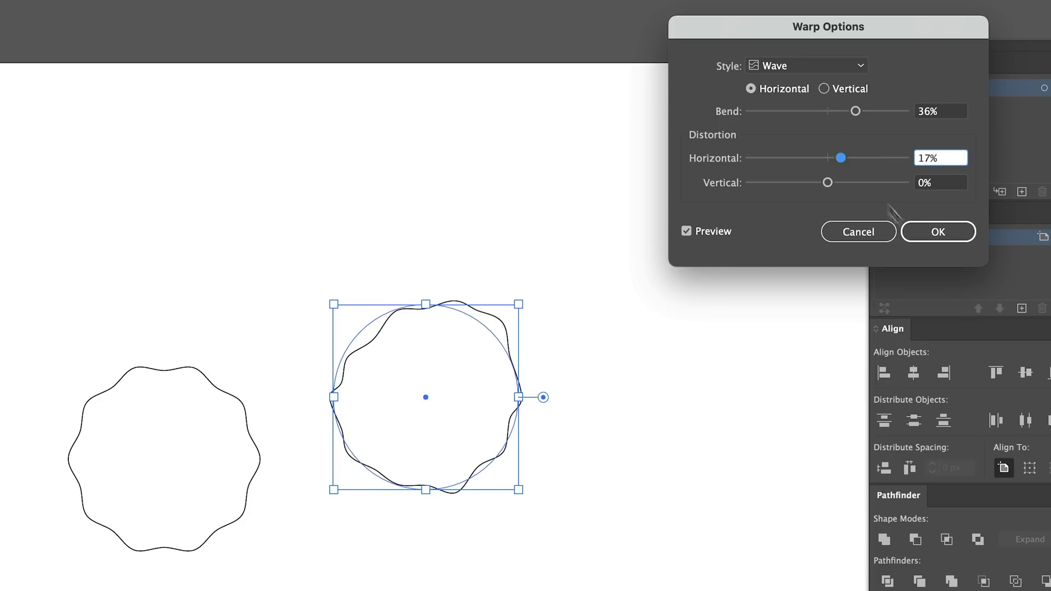
click(937, 232)
Copy both wavy shapes above the originals and scale the copies down.
key(super+a)
drag(488, 383, 478, 180)
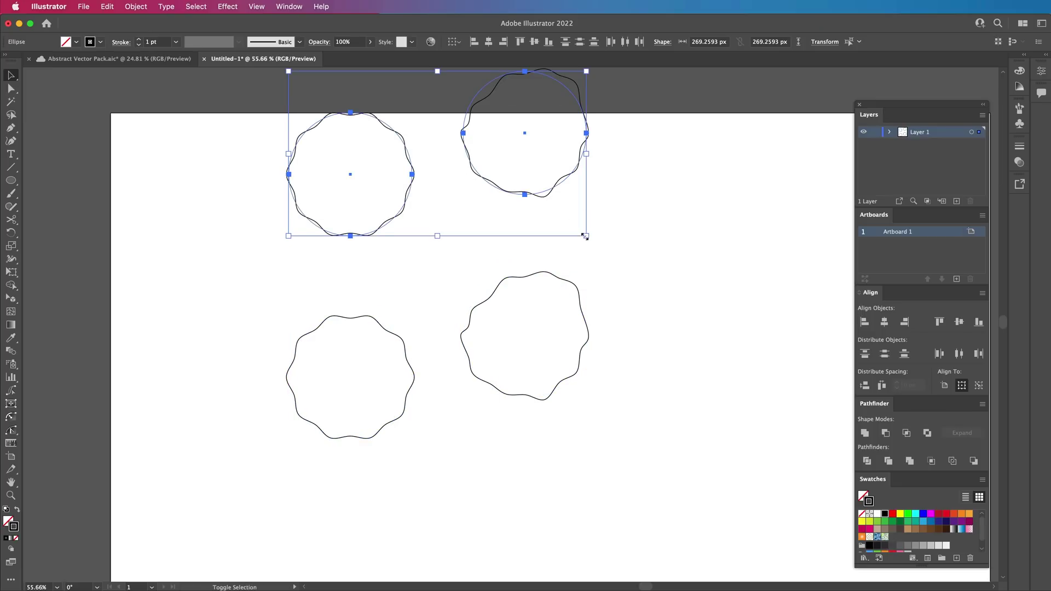
drag(585, 237, 534, 188)
Expand the appearance of the two large wavy shapes into compound paths, zooming in to check them.
click(514, 181)
scroll(622, 235, down, 2)
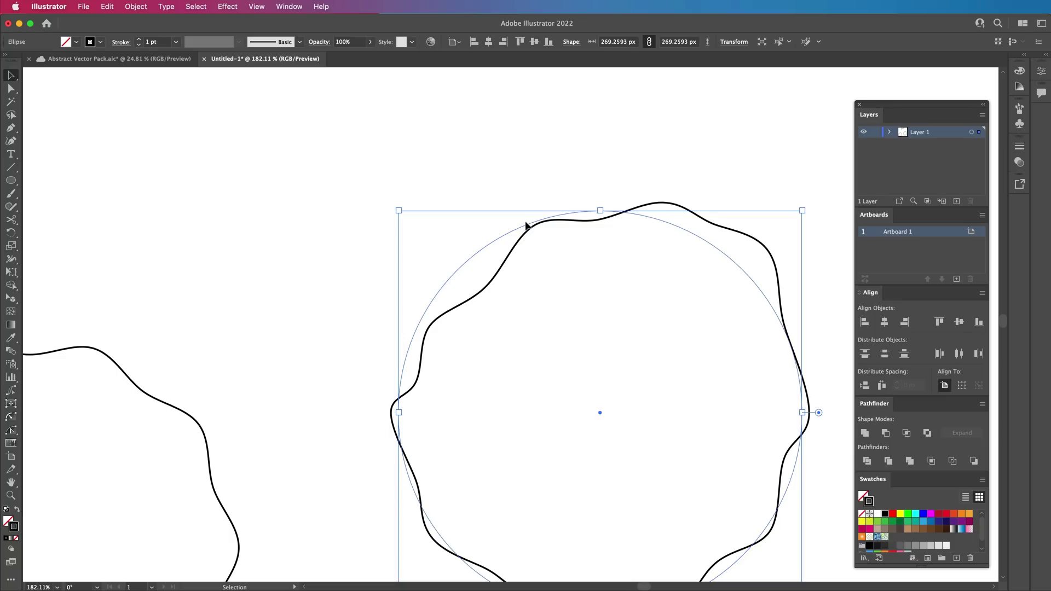
key(super+0)
mouse_move(270, 211)
mouse_down()
mouse_move(383, 241)
mouse_move(386, 322)
mouse_up()
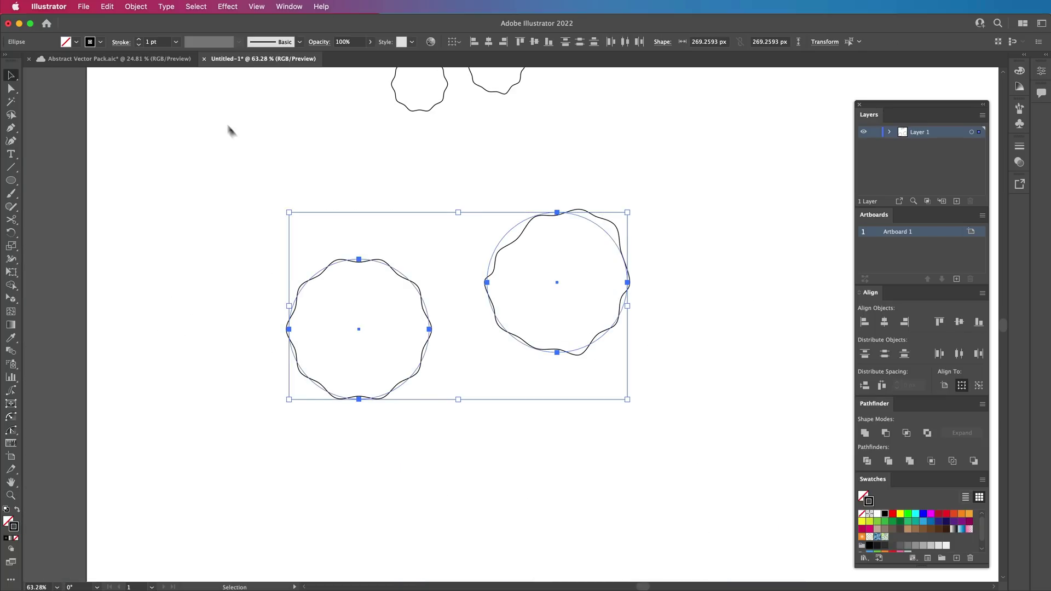
click(140, 7)
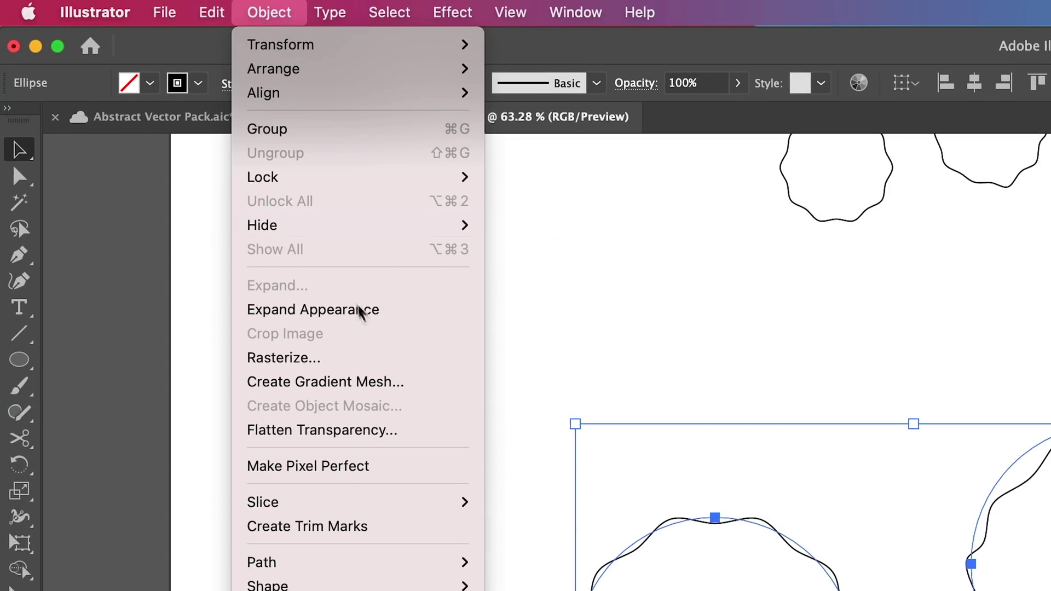
click(418, 310)
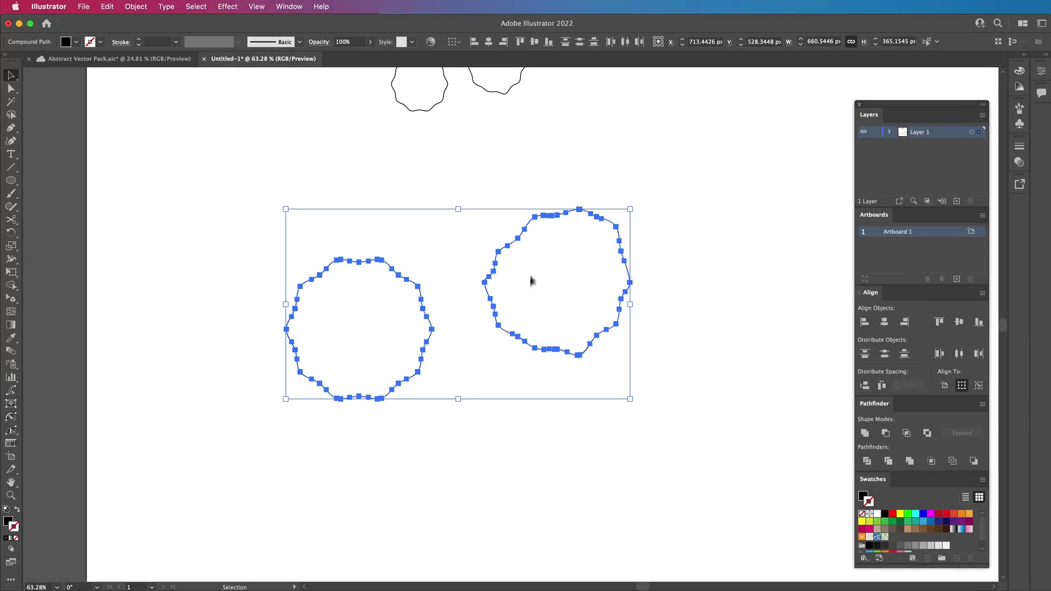
key(z)
drag(523, 279, 586, 249)
key(z)
drag(461, 197, 265, 253)
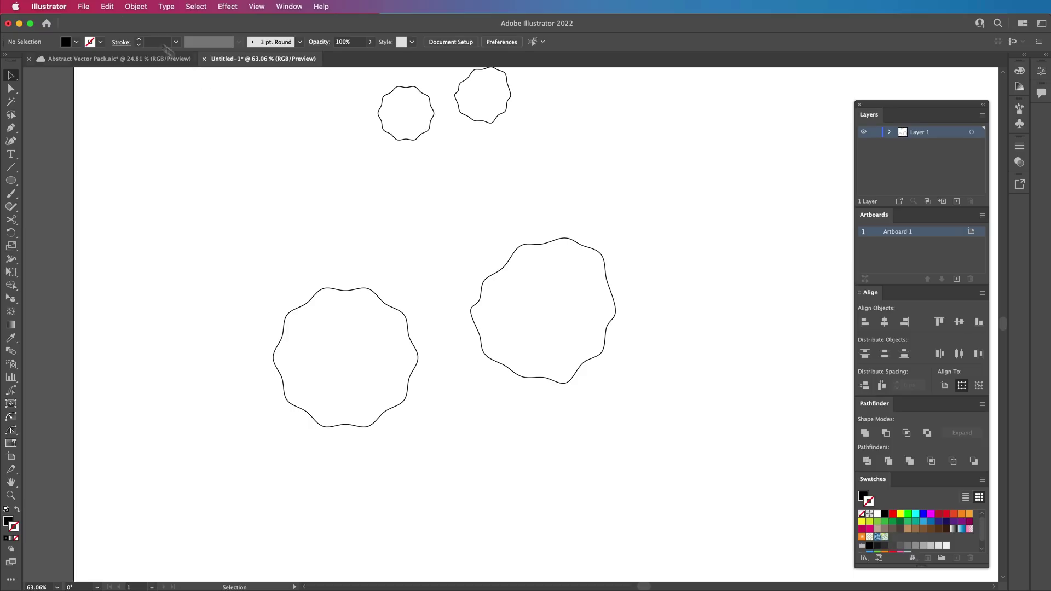
Set Blend Options spacing to Specified Steps with 20 steps.
click(137, 7)
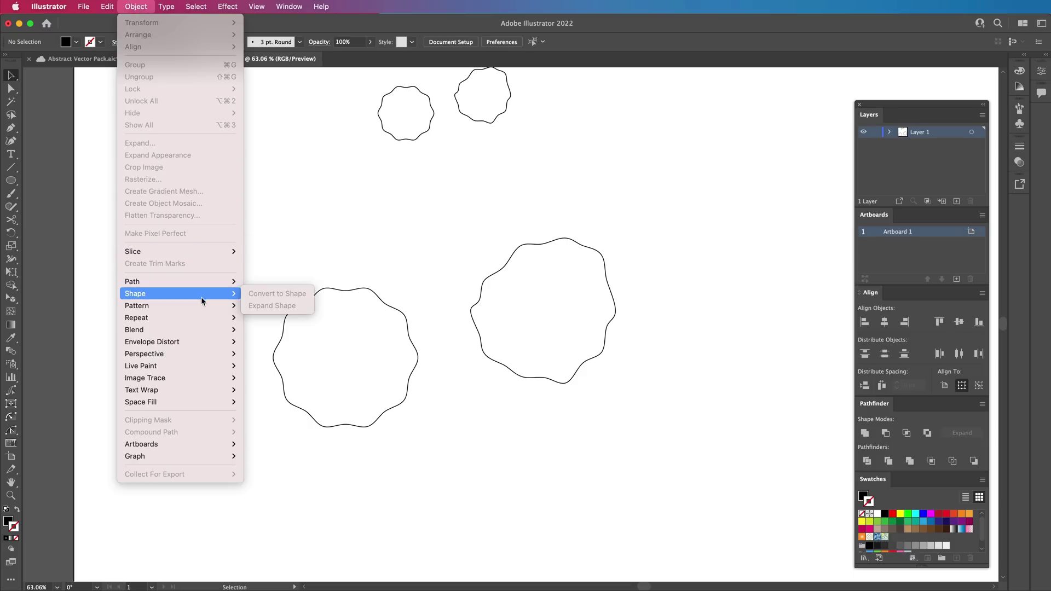
mouse_move(192, 337)
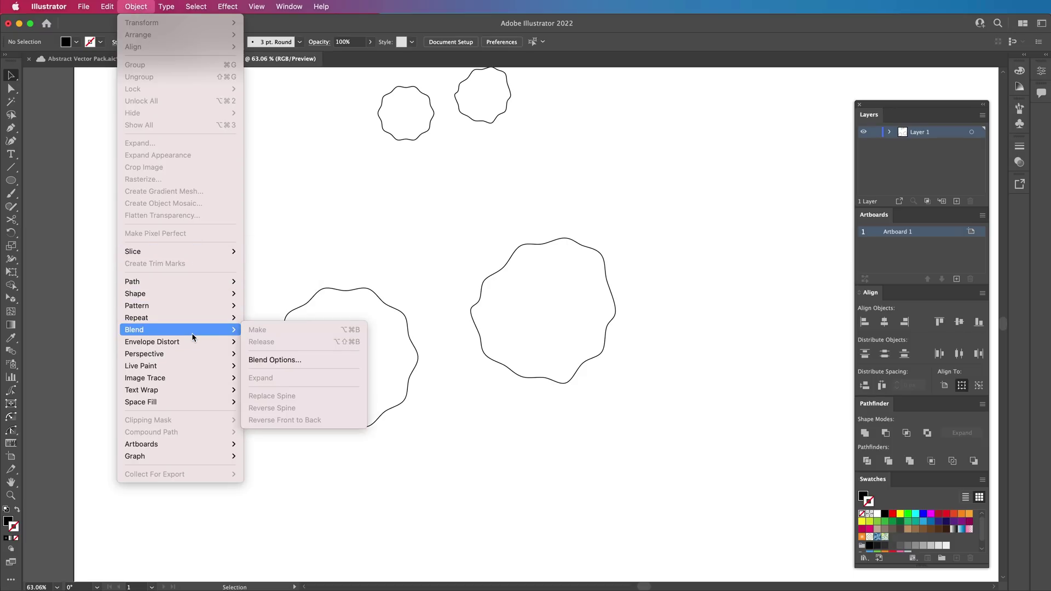
click(279, 360)
click(402, 136)
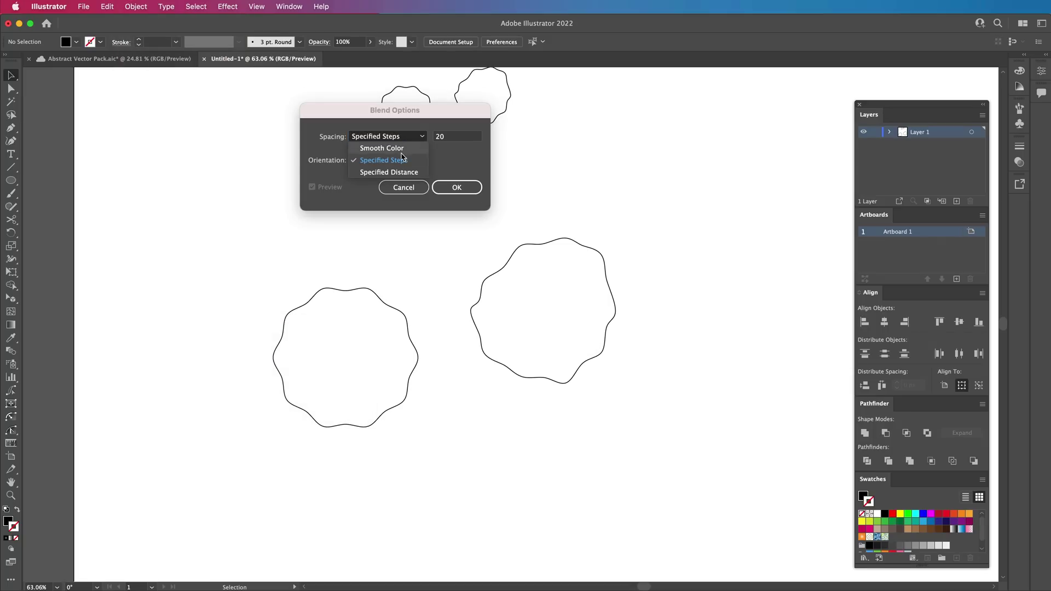
click(402, 162)
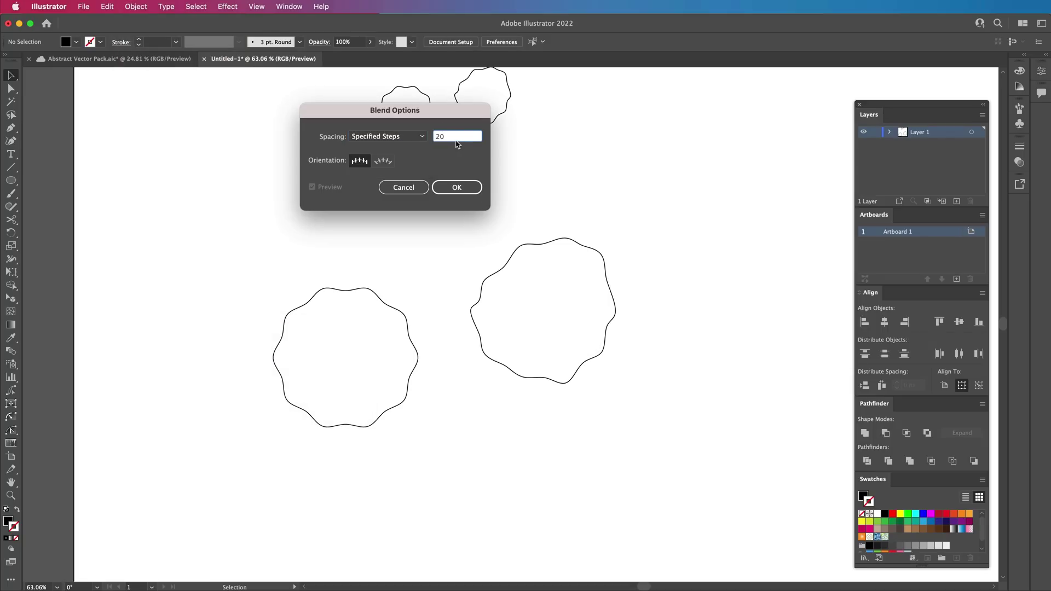
click(444, 187)
Make a blend between the two large wavy circles.
drag(678, 205, 182, 471)
click(136, 6)
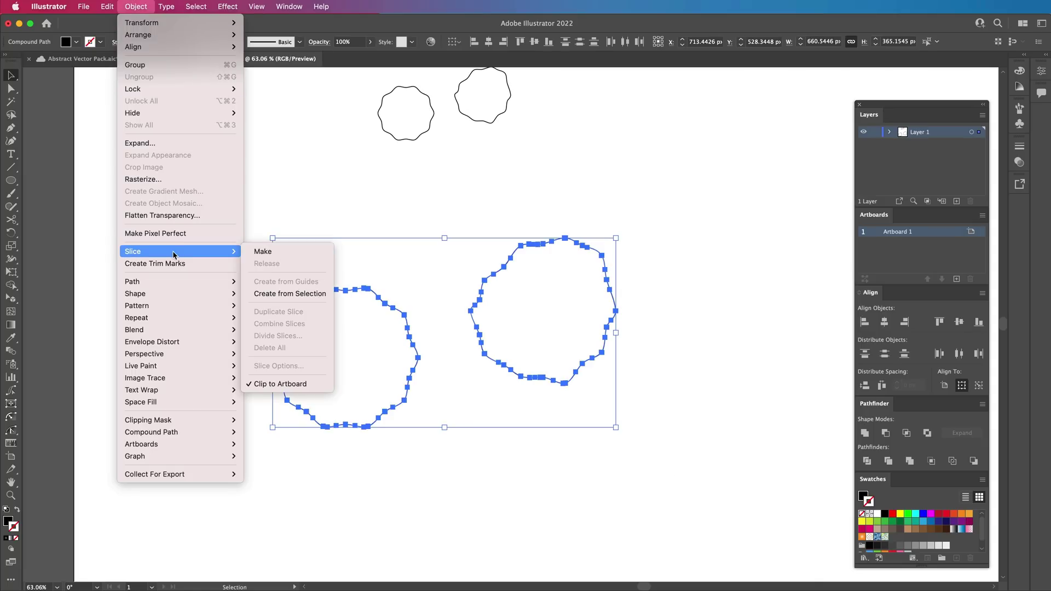
mouse_move(185, 331)
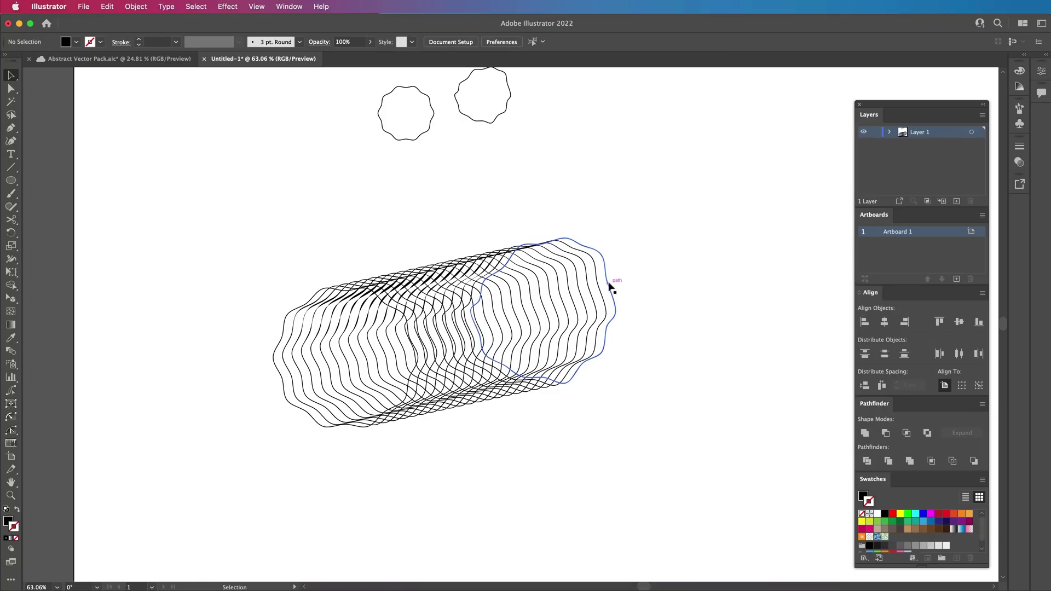
scroll(520, 282, up, 5)
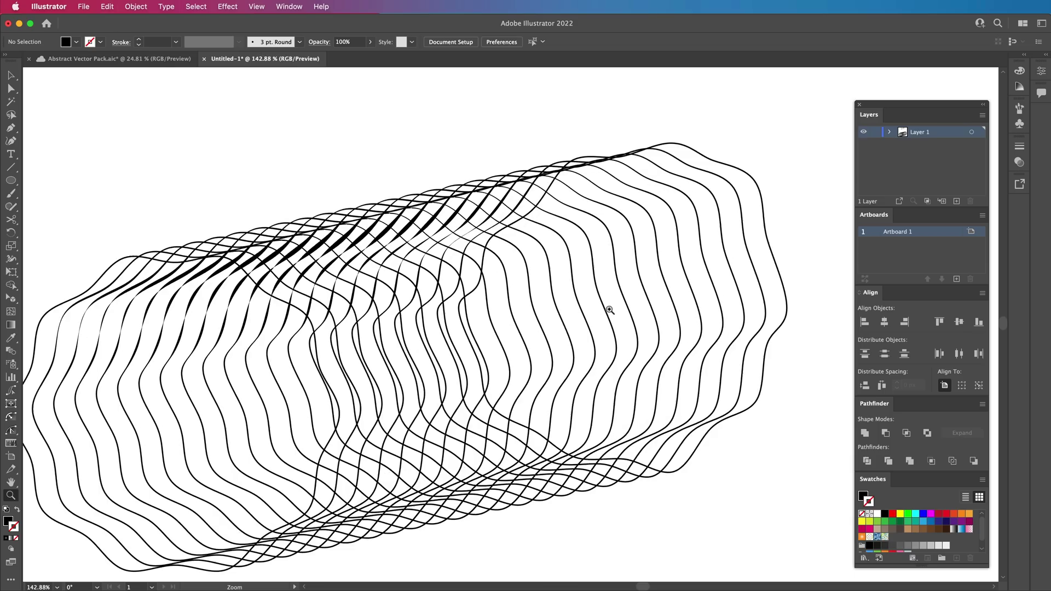
key(ctrl+0)
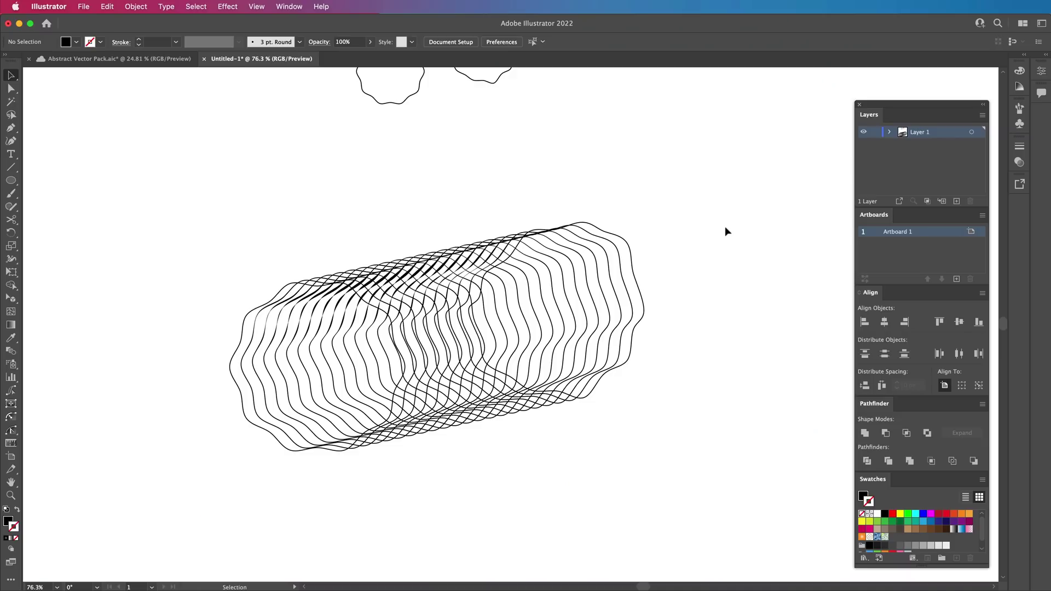
Apply a Fish-style warp to the whole blend, then zoom out to the full artboard.
drag(725, 225, 235, 448)
click(227, 6)
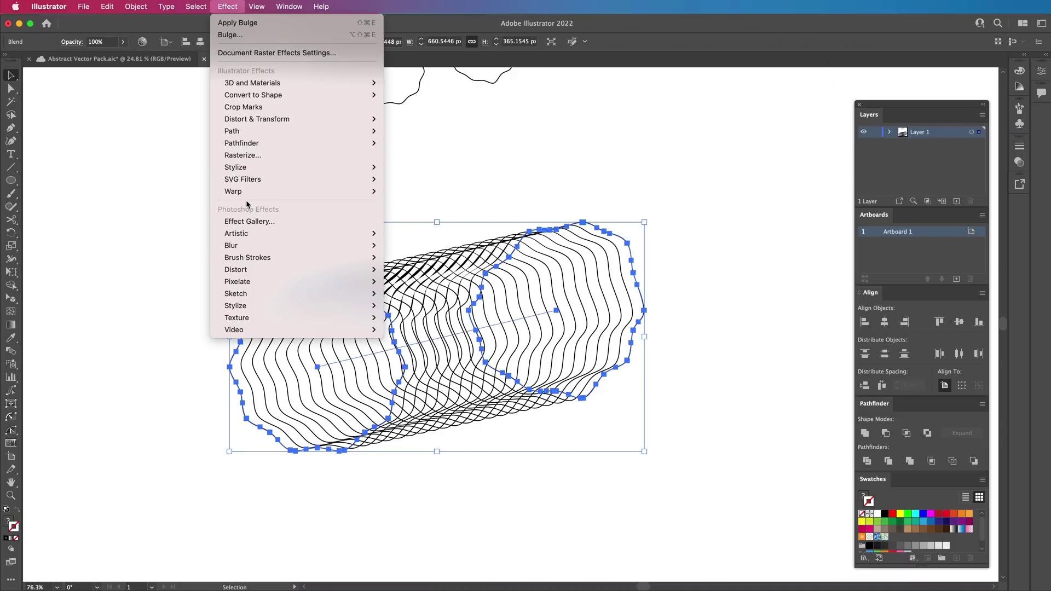
mouse_move(251, 195)
click(411, 263)
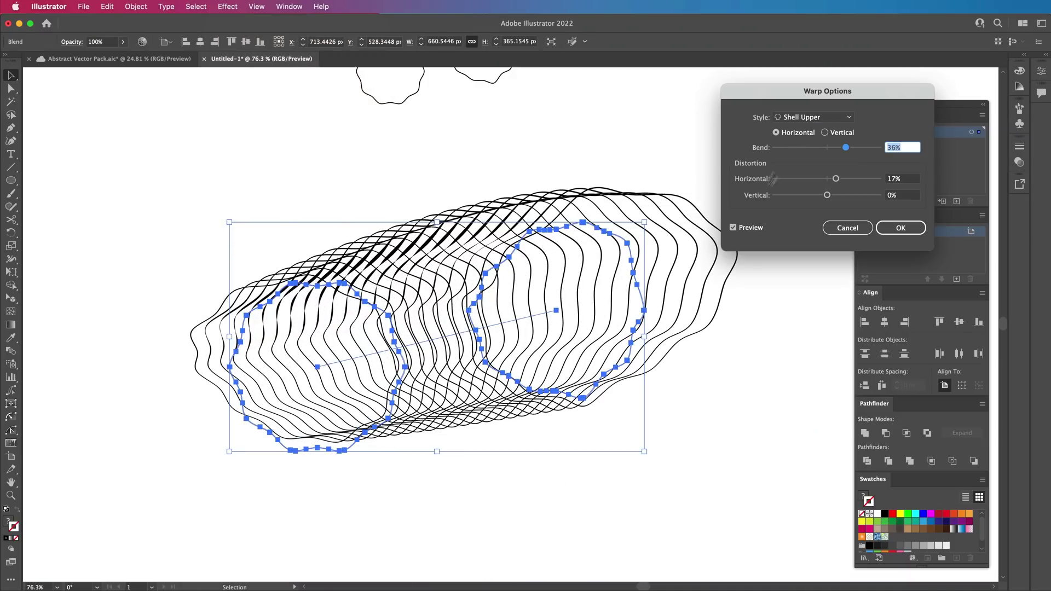
click(812, 117)
click(814, 244)
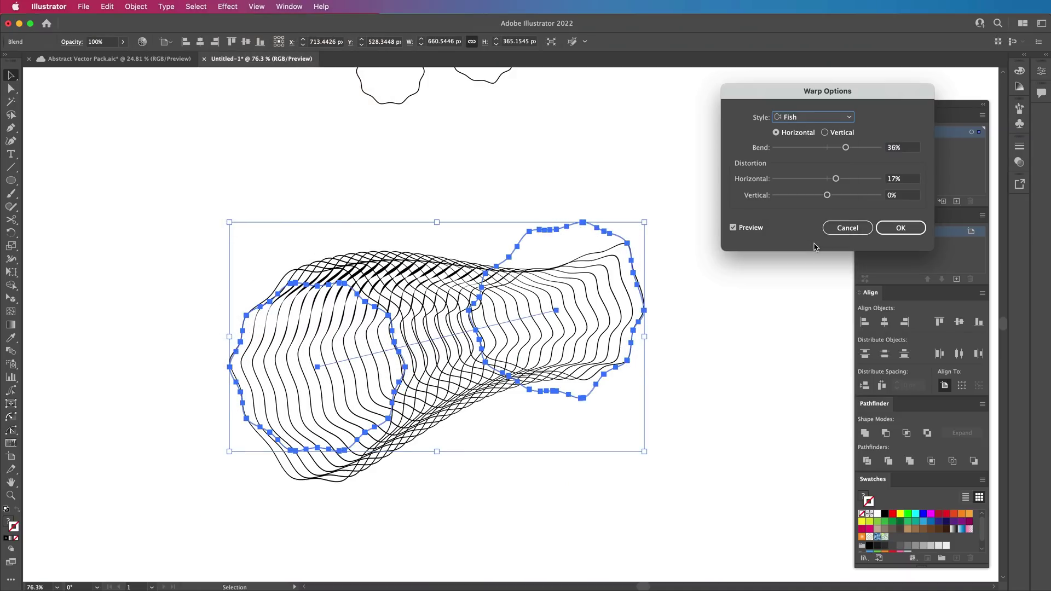
click(888, 231)
click(660, 294)
click(586, 327)
key(z)
drag(645, 334, 418, 341)
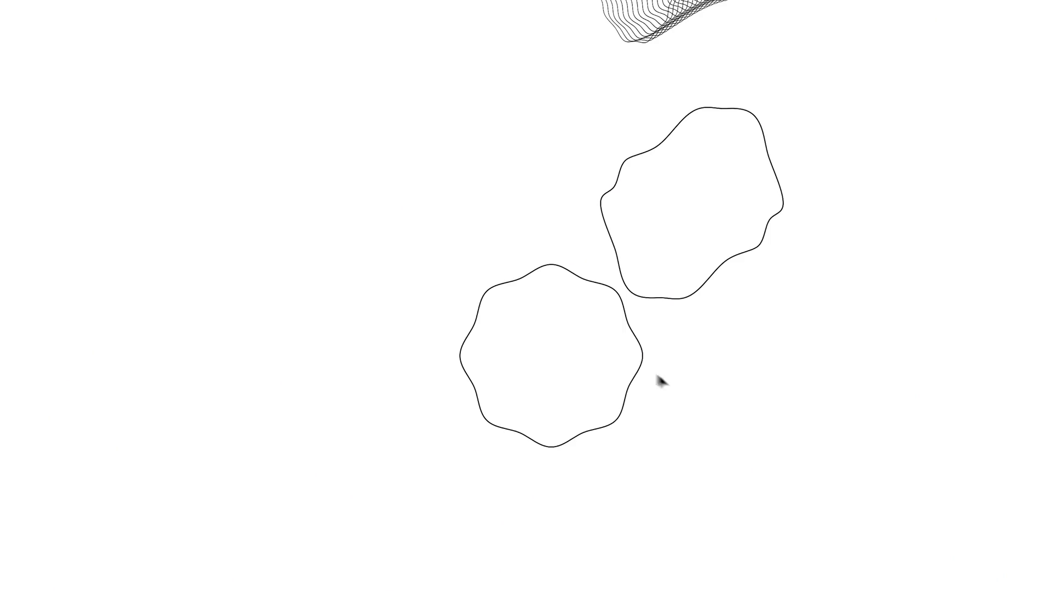
Move the two small wavy circles so one overlaps the other.
drag(640, 364, 387, 363)
drag(664, 289, 504, 354)
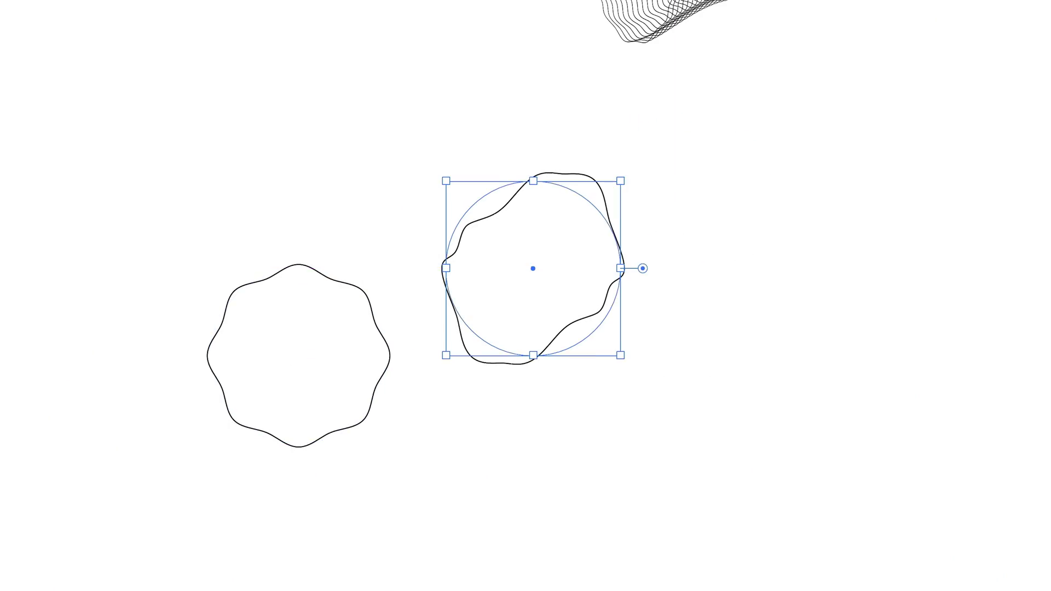
drag(441, 482, 441, 484)
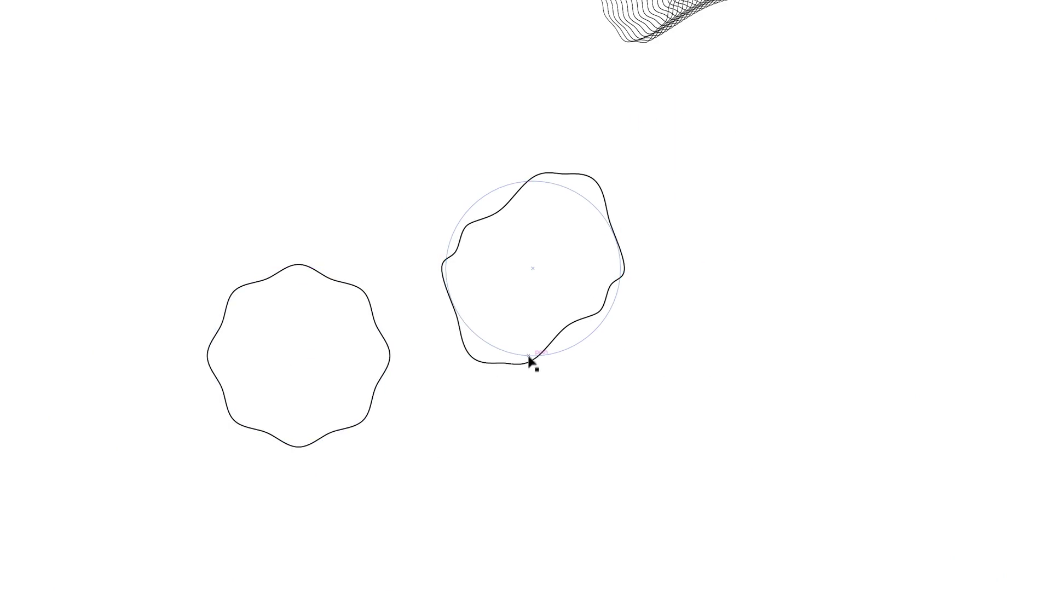
drag(509, 406, 517, 409)
drag(523, 363, 260, 343)
click(299, 323)
mouse_move(340, 284)
mouse_down()
mouse_move(460, 240)
mouse_move(435, 208)
mouse_move(454, 214)
mouse_up()
Blend the two overlapping small wavy circles with Cmd+Option+B.
drag(541, 169, 359, 366)
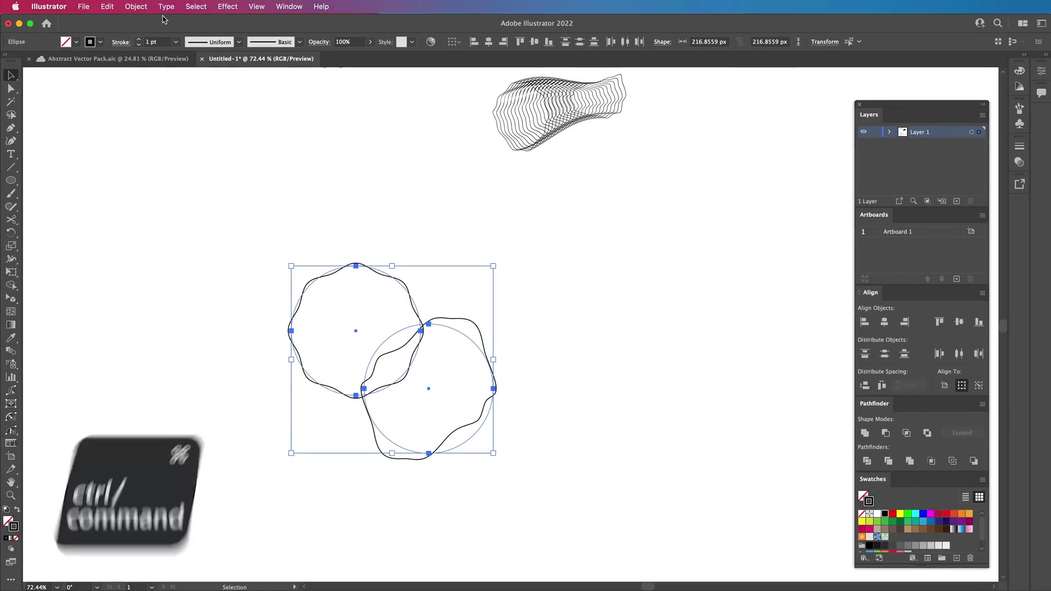
key(super+alt+b)
click(507, 293)
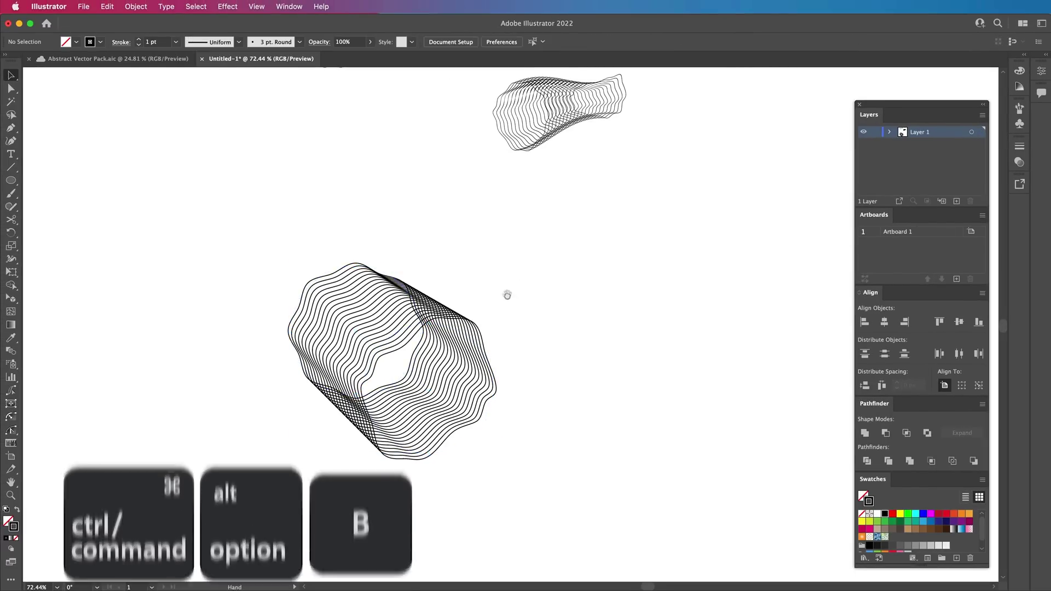
scroll(506, 294, left, 3)
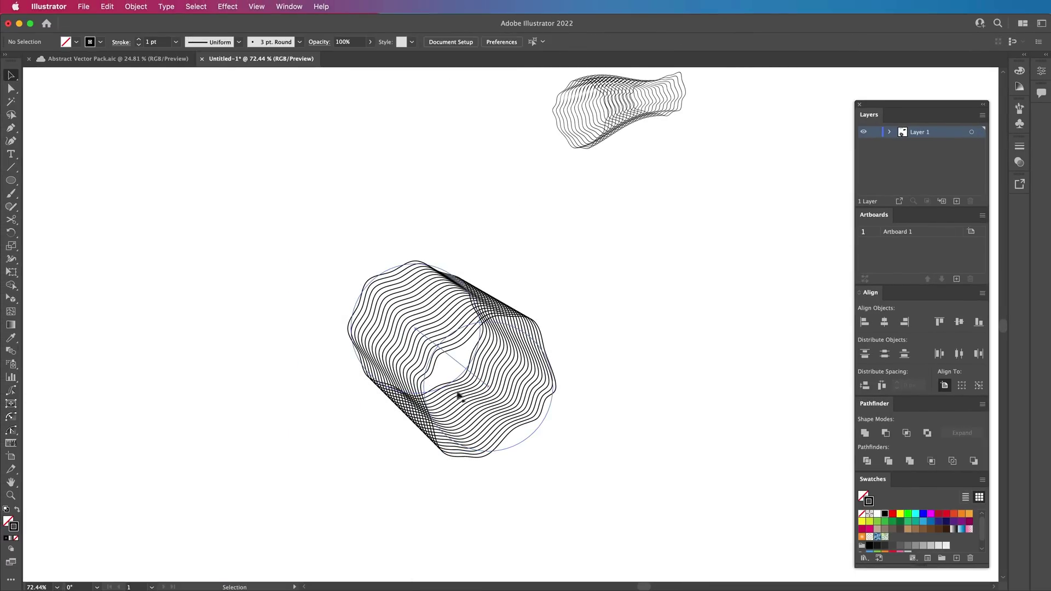
Reapply the last warp to the new ring blend via Effect > Apply Warp.
click(470, 355)
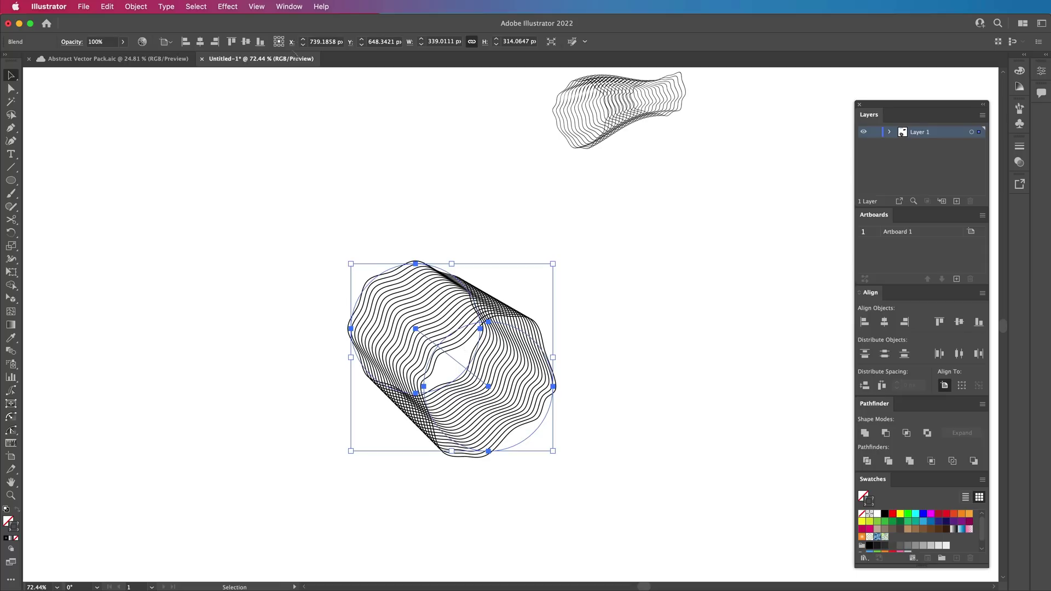
click(228, 7)
click(240, 23)
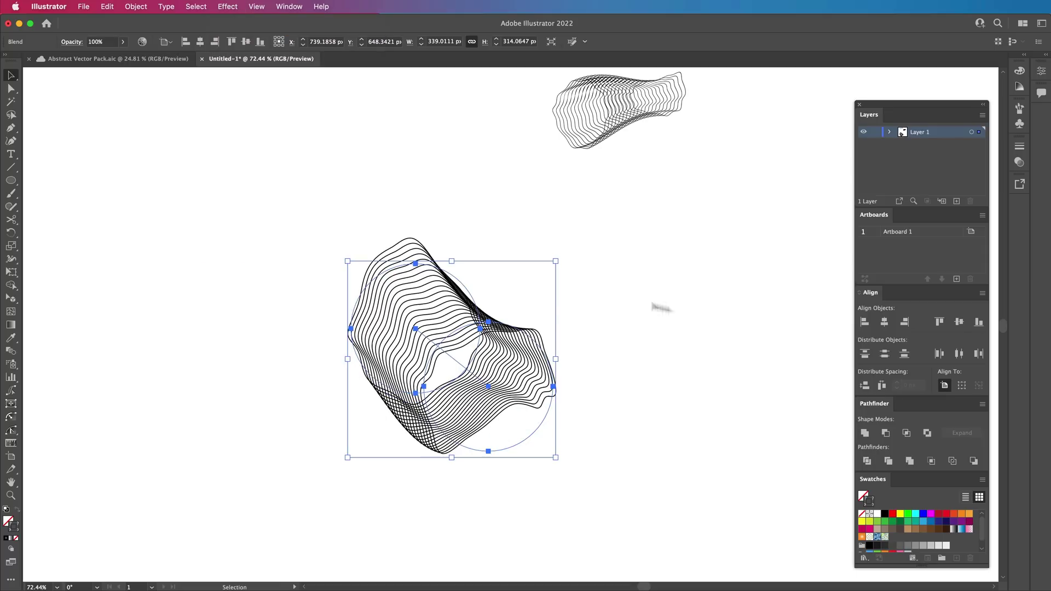
key(super+z)
key(super+shift+z)
key(super+z)
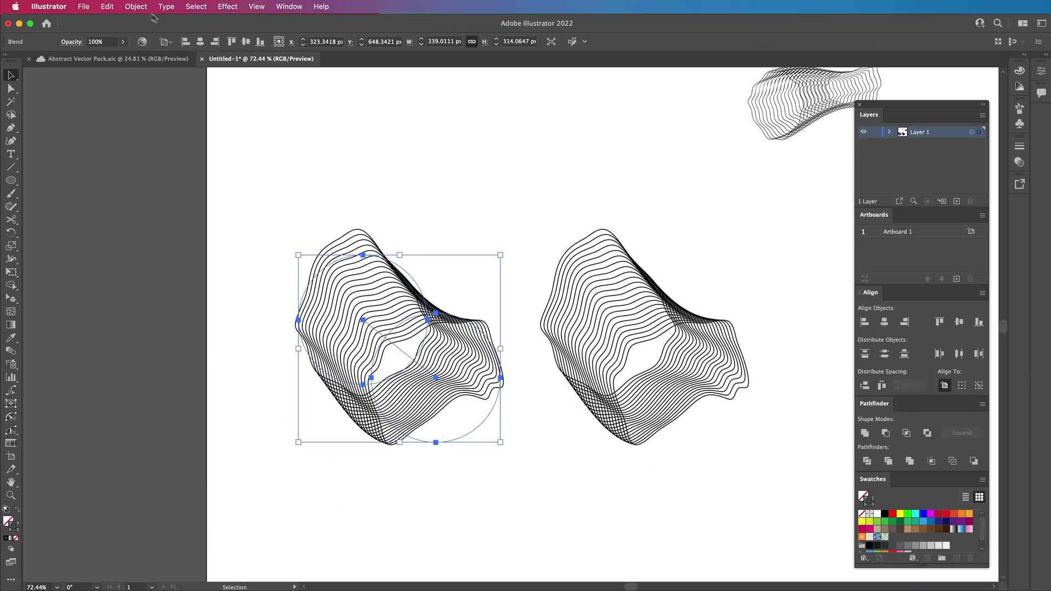
Expand the left warped ring blend into a group of plain paths via Object > Expand Appearance.
click(137, 7)
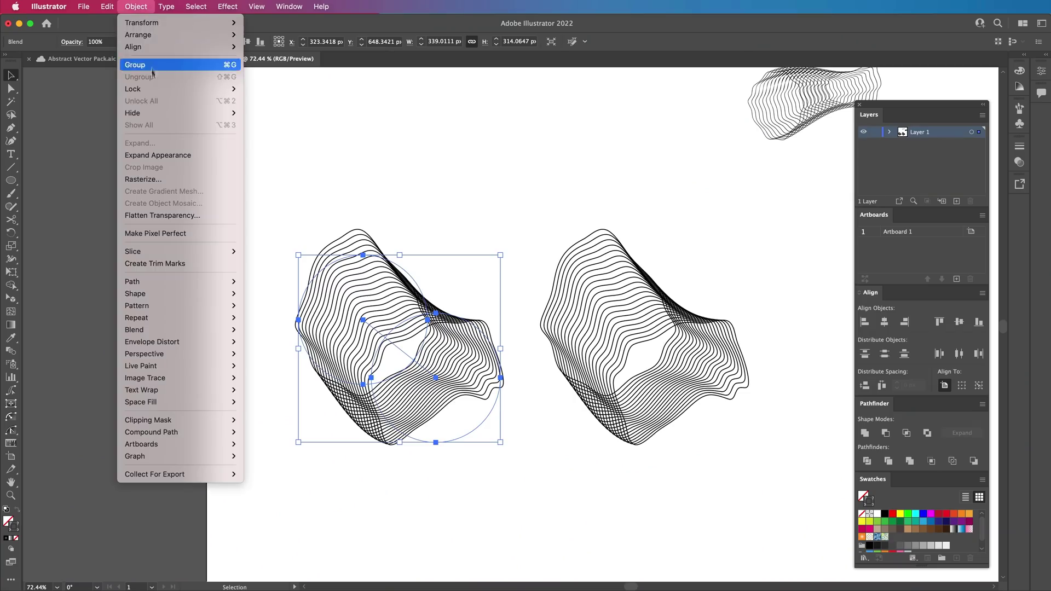
click(171, 156)
shift+click(387, 345)
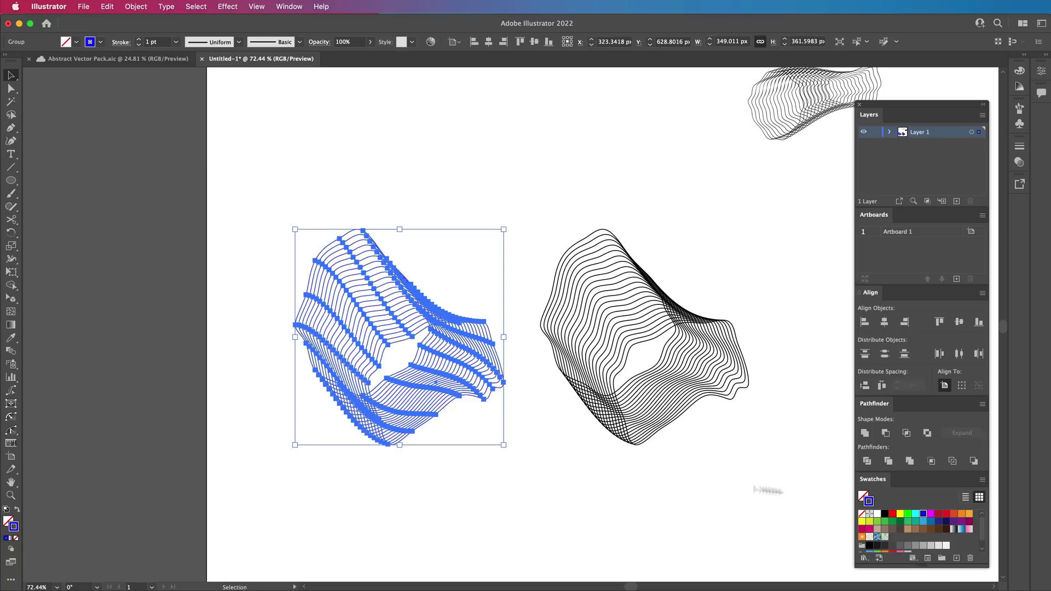
click(472, 330)
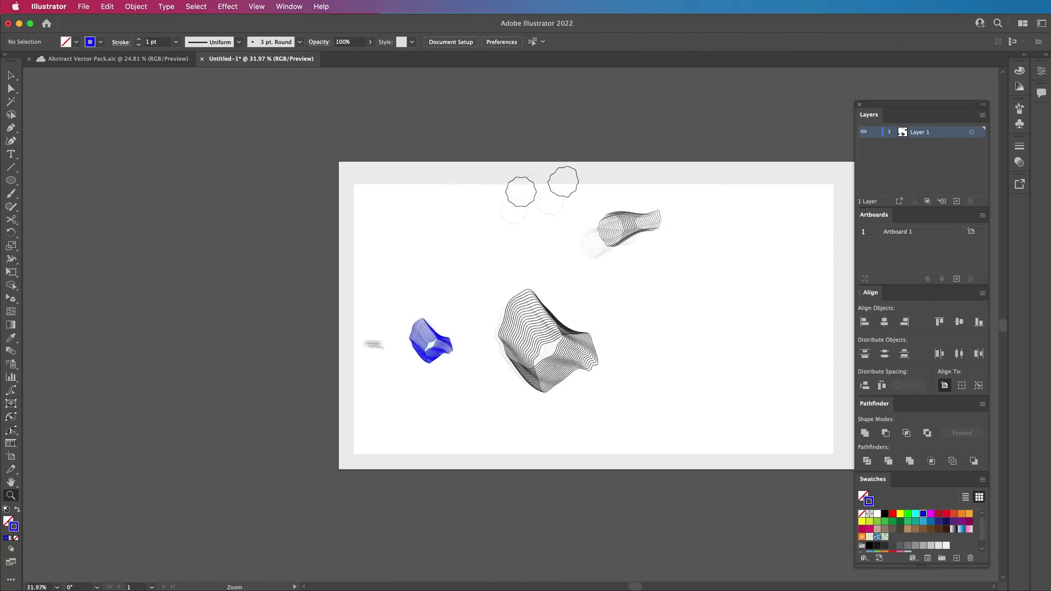